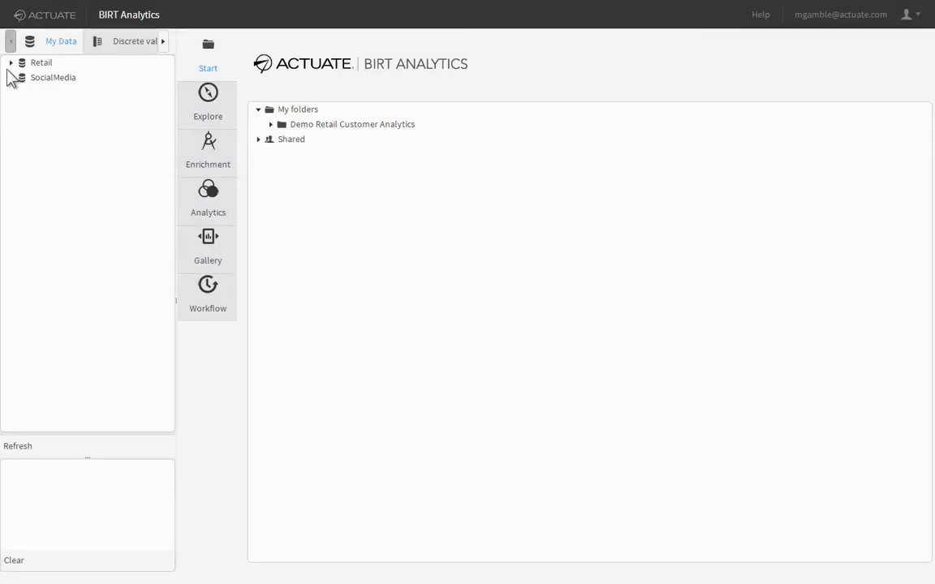
Expand Retail > Customer and select Customer_Recency, Customer_Frequency and Customer_MonetaryValue
click(10, 63)
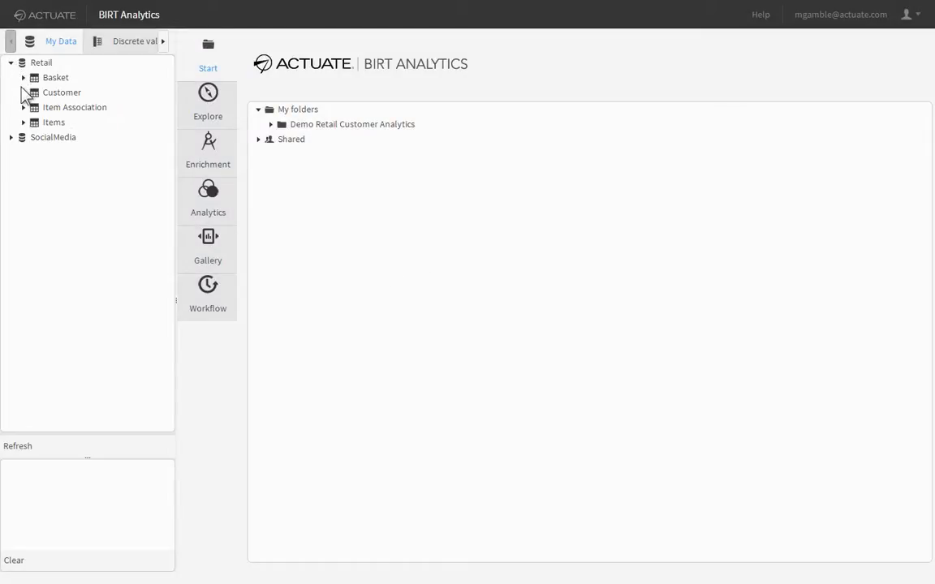
click(23, 93)
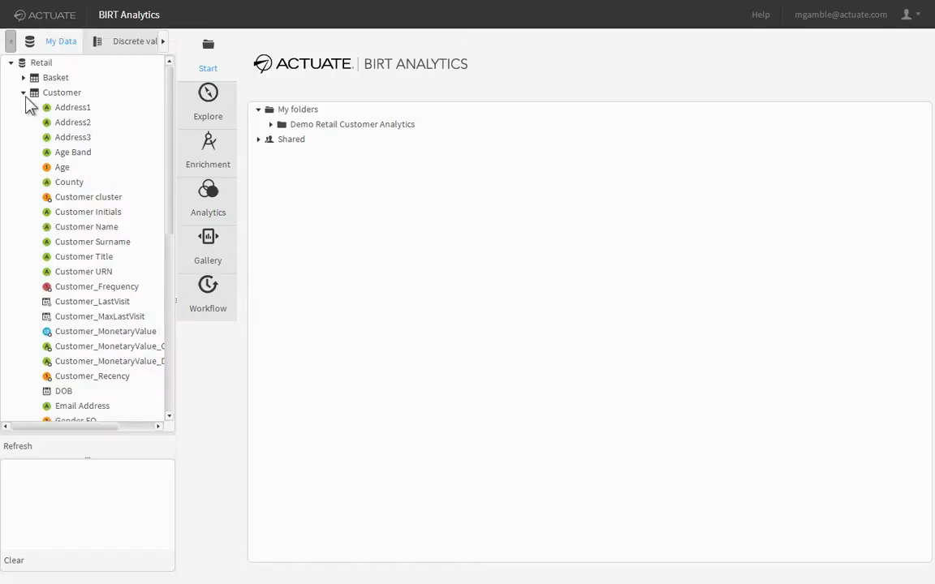
click(110, 378)
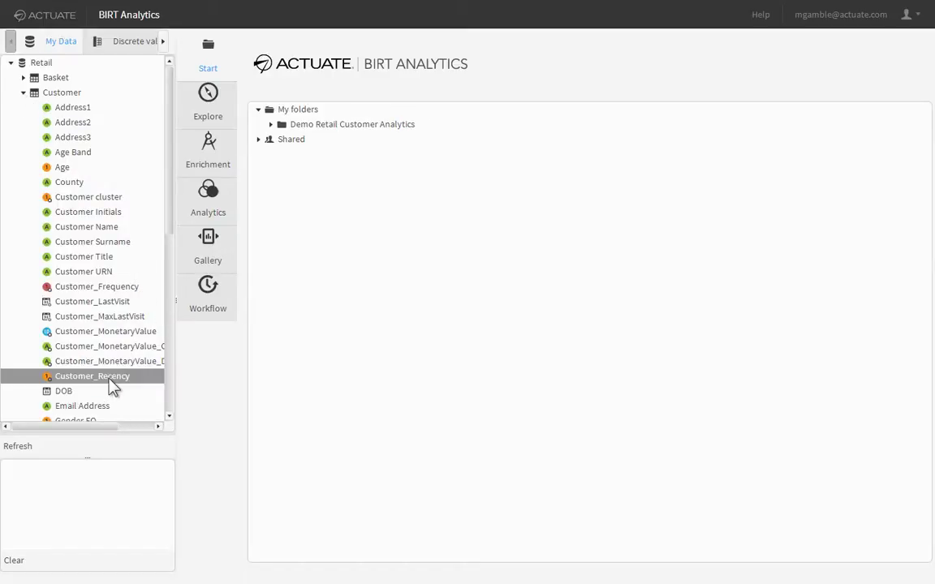
click(126, 289)
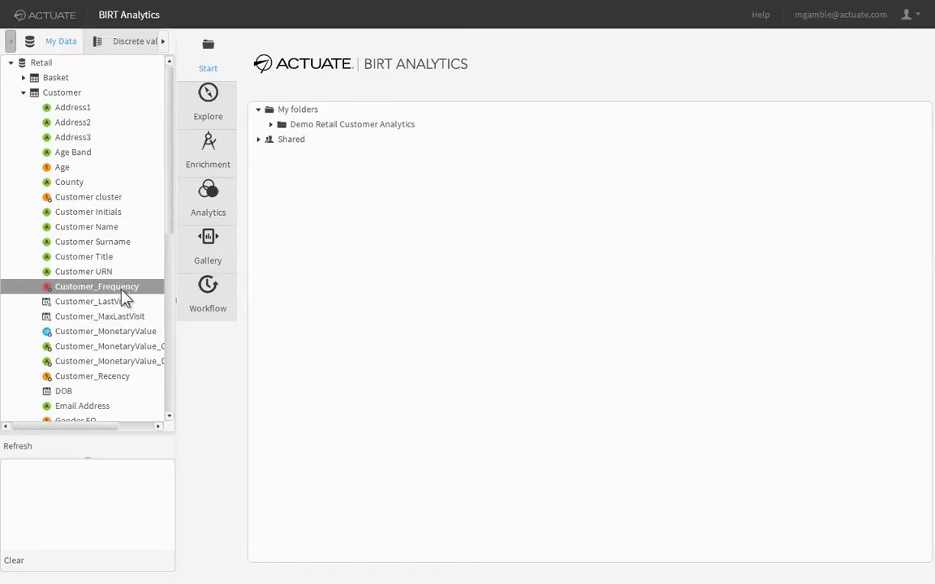
click(145, 332)
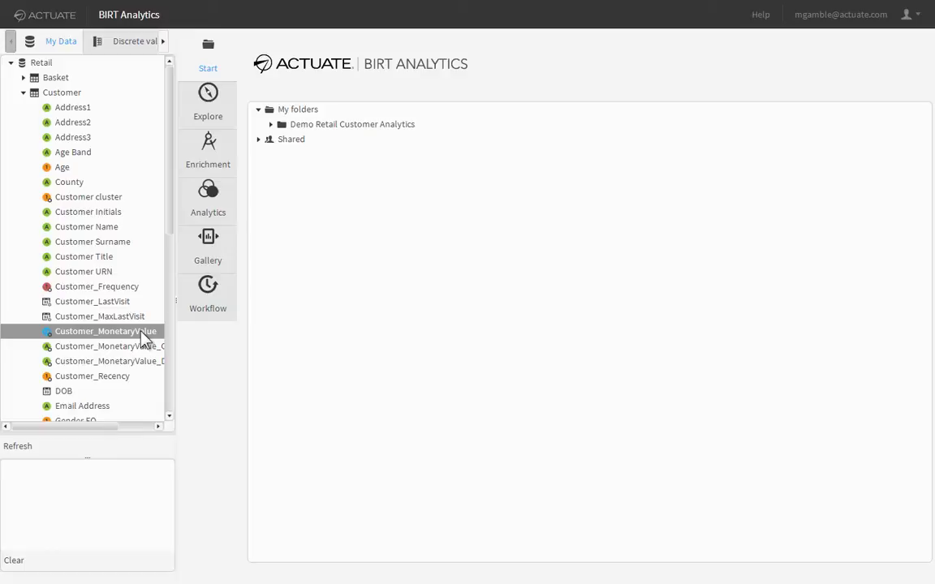
Start a new Clustering model from Analytics > Advanced and maximize its window
click(211, 209)
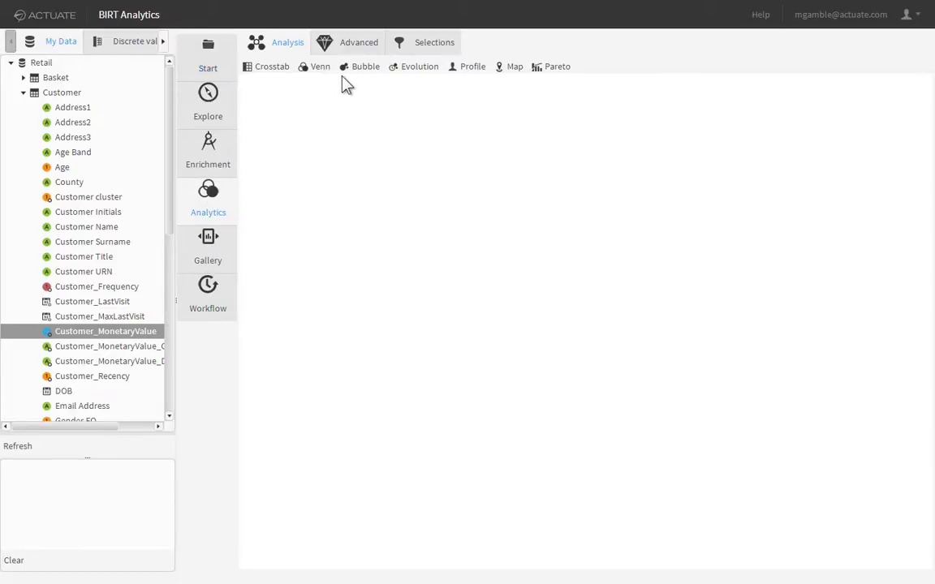
click(356, 47)
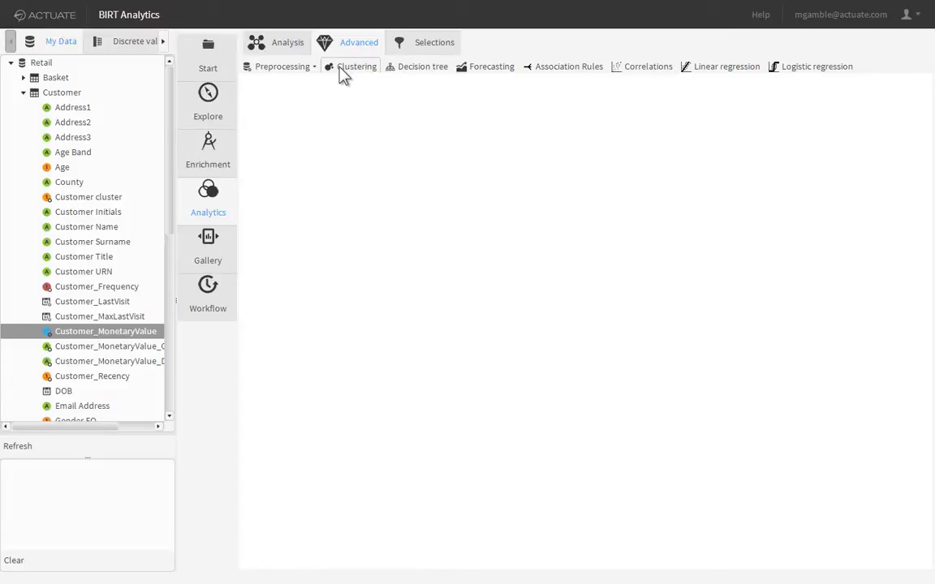
click(340, 69)
double_click(349, 84)
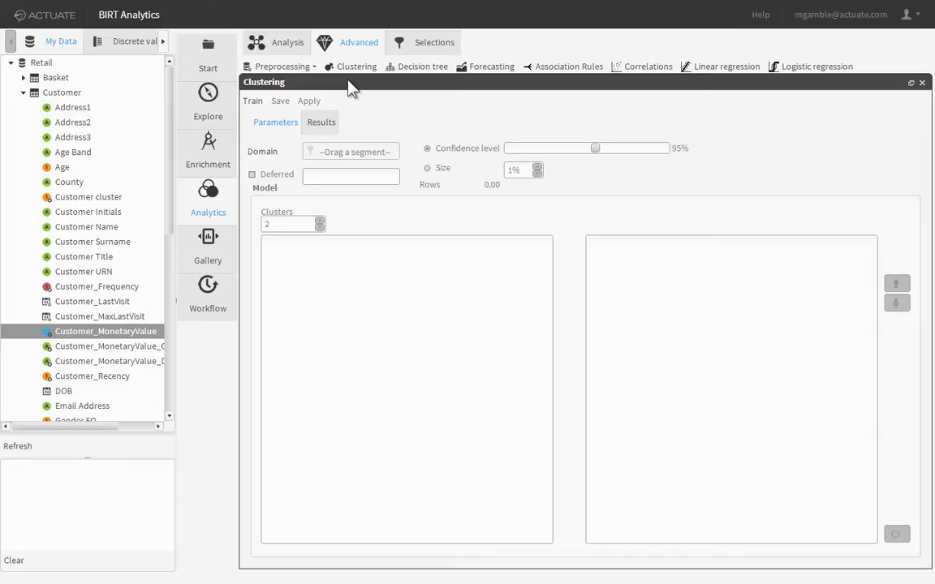
Set the clustering domain to Customer, with a 1% sample size and 4 clusters
click(62, 93)
drag(65, 97, 348, 157)
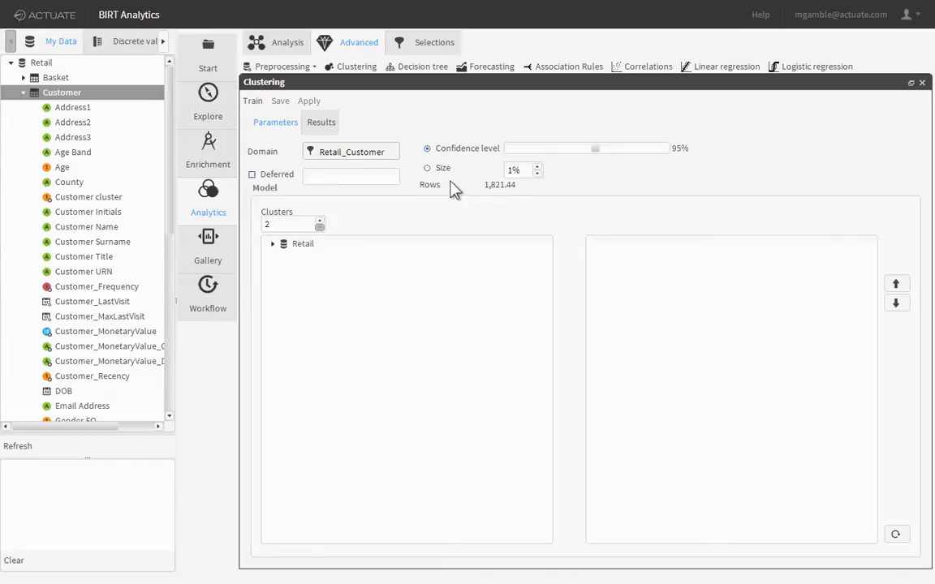
click(427, 168)
click(320, 223)
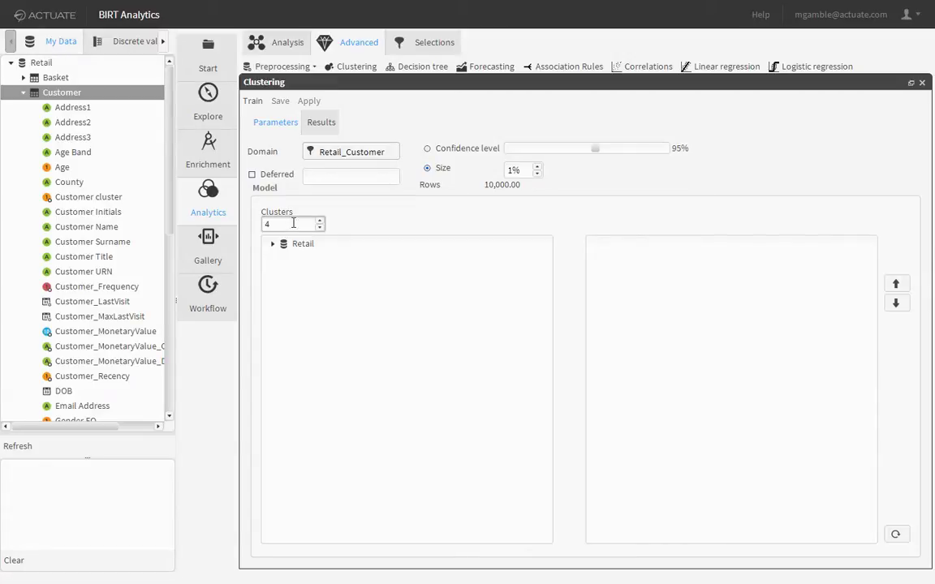
Add Customer_Recency, Customer_Frequency and Customer_MonetaryValue as variables and train the model
click(275, 247)
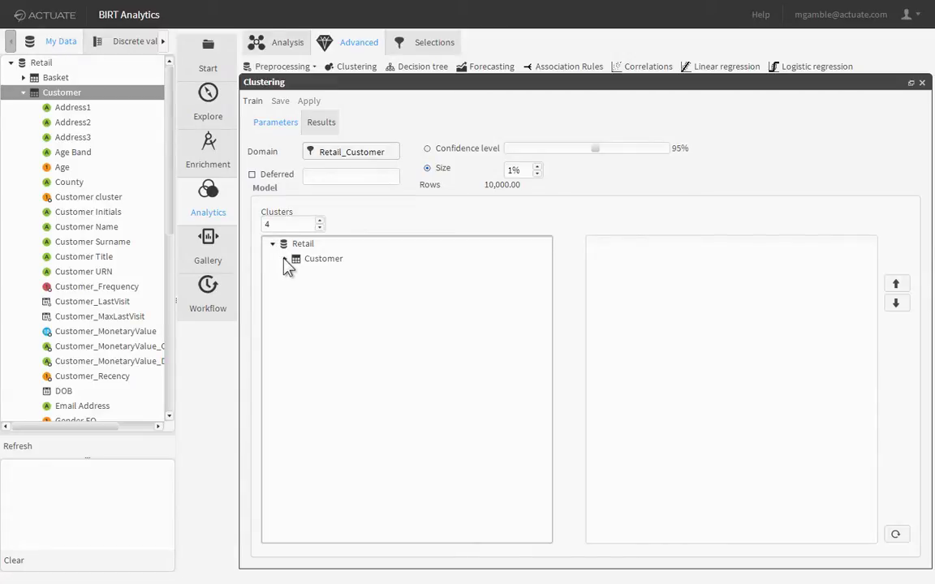
click(284, 259)
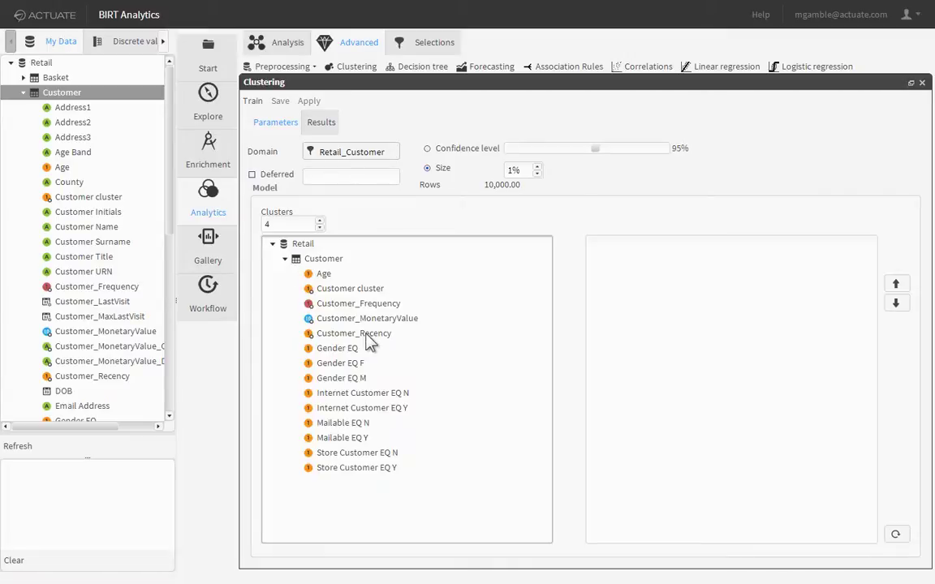
drag(370, 333, 641, 316)
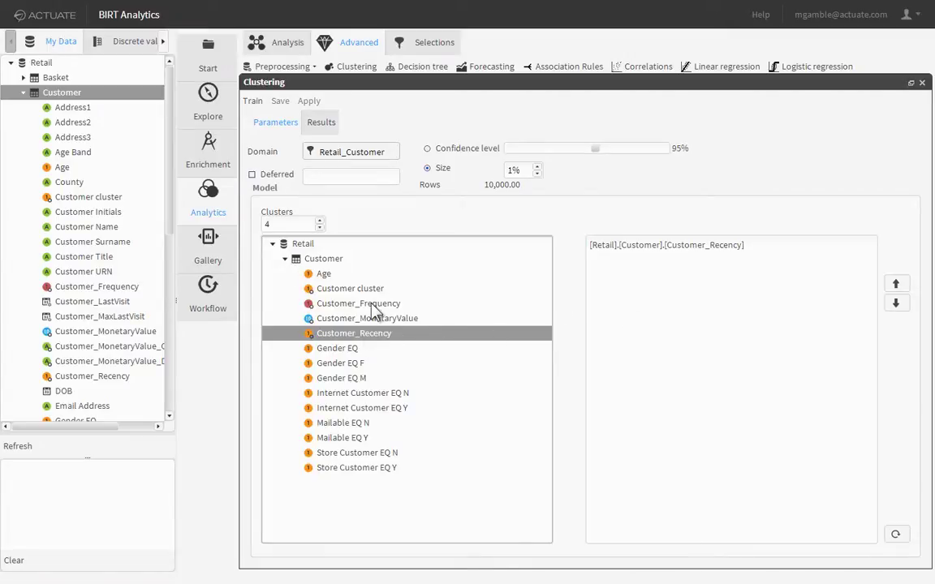
drag(372, 305, 664, 317)
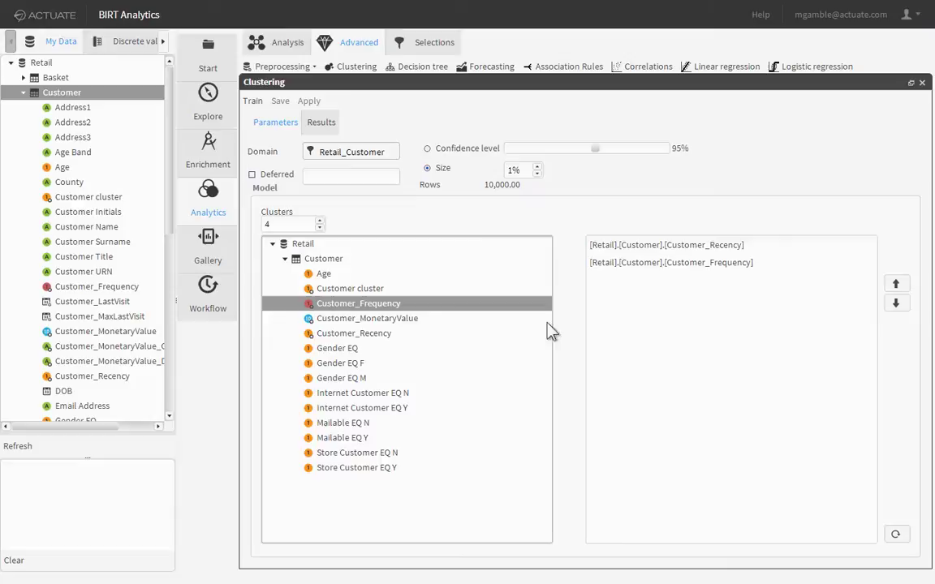
drag(405, 321, 649, 315)
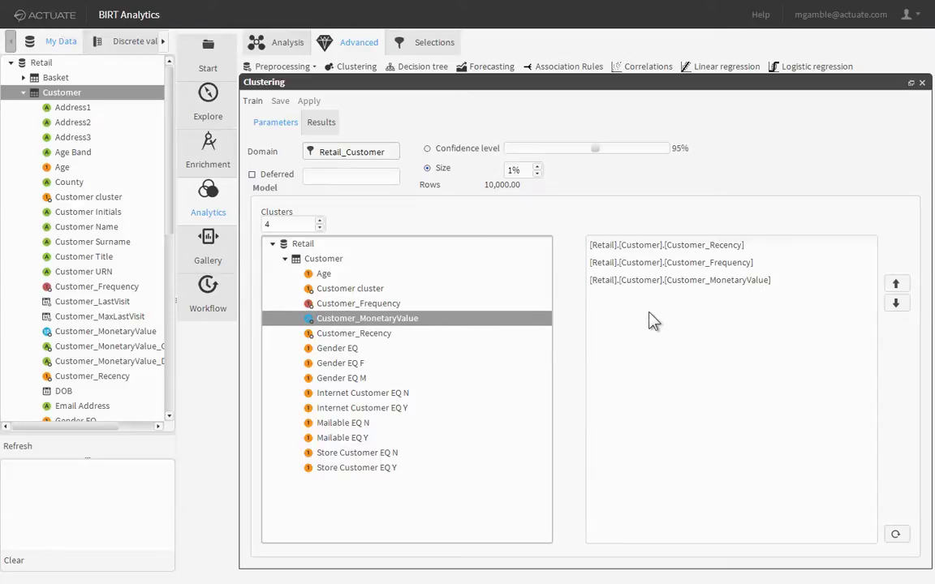
click(253, 101)
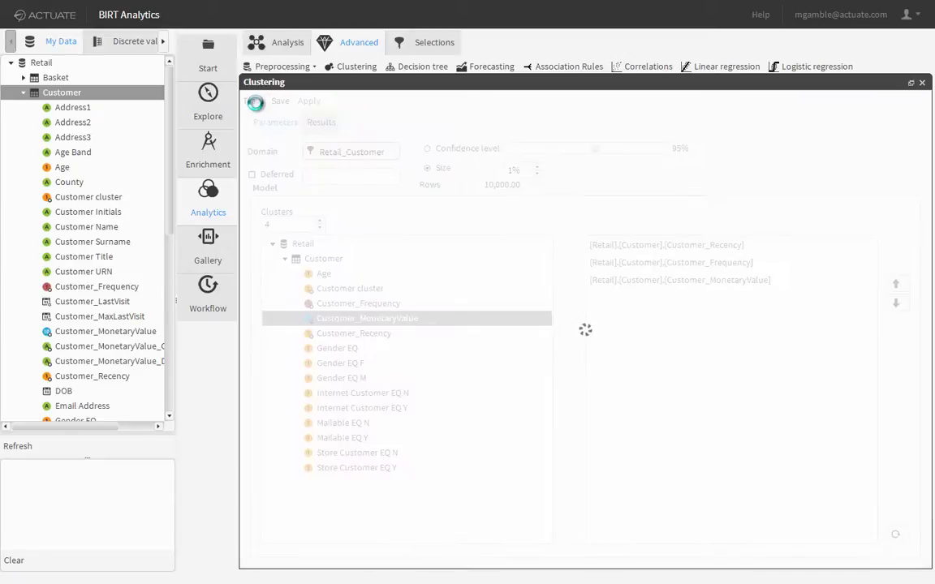
Widen the Results columns to show item counts and mean recency, frequency and monetary values
drag(373, 144, 399, 144)
drag(467, 147, 496, 146)
drag(559, 149, 596, 147)
drag(660, 149, 718, 150)
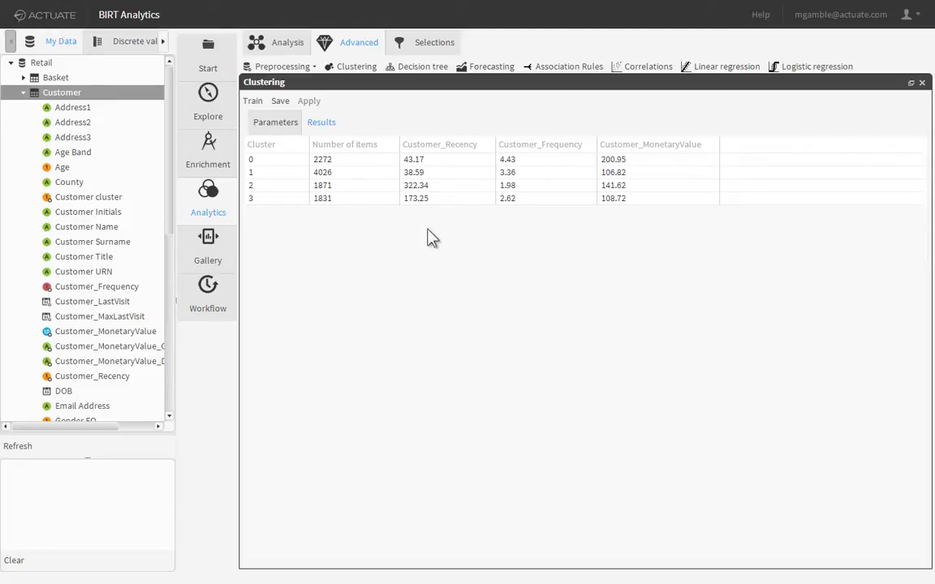
Save the model as 'CUSTOMER CLUSTER' in the Demo Retail Customer Analytics folder
click(461, 162)
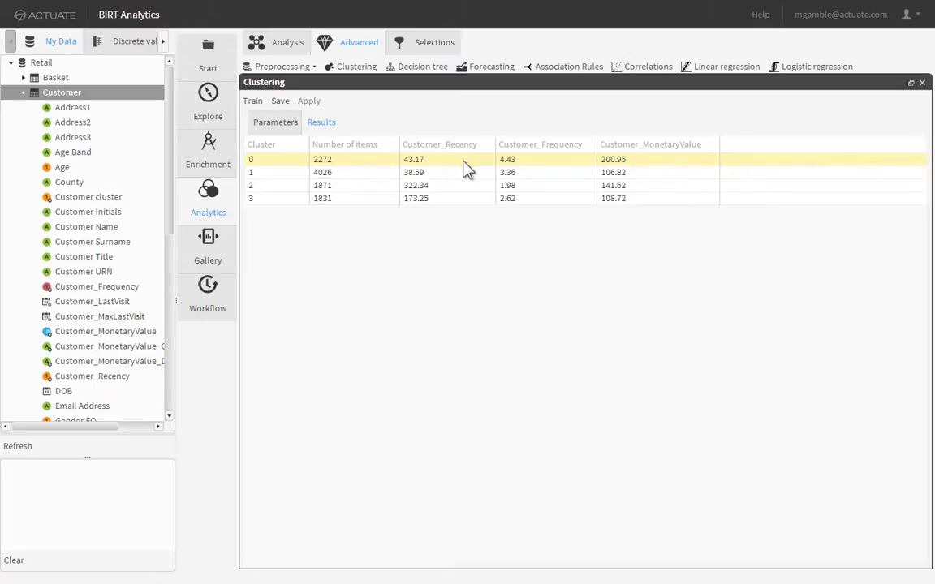
click(515, 187)
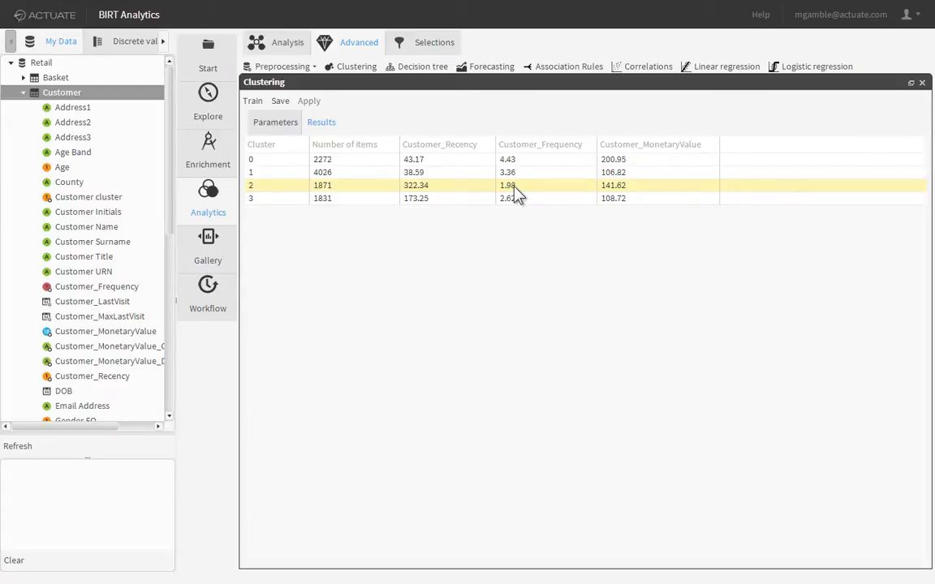
click(280, 103)
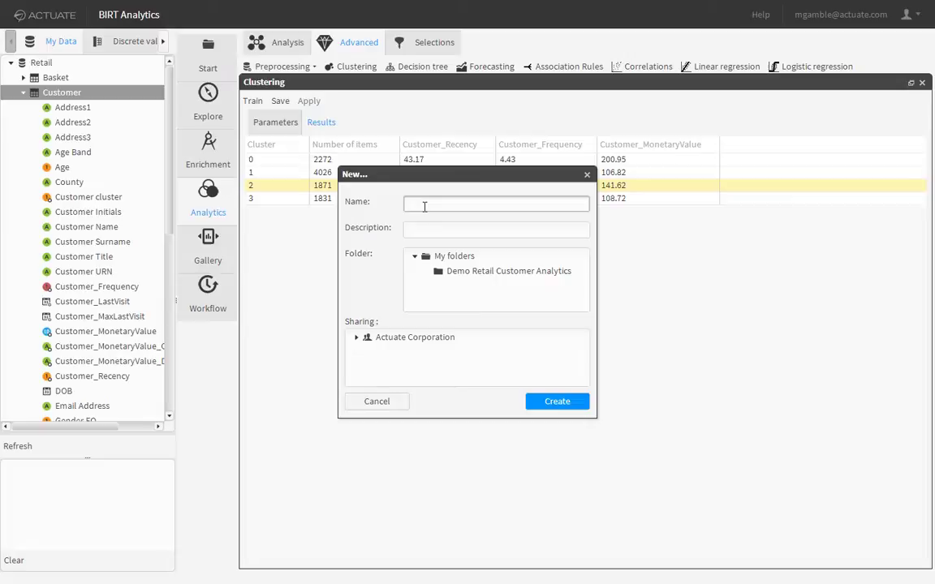
text(CUSTOMER CLUSTER)
click(463, 275)
click(557, 402)
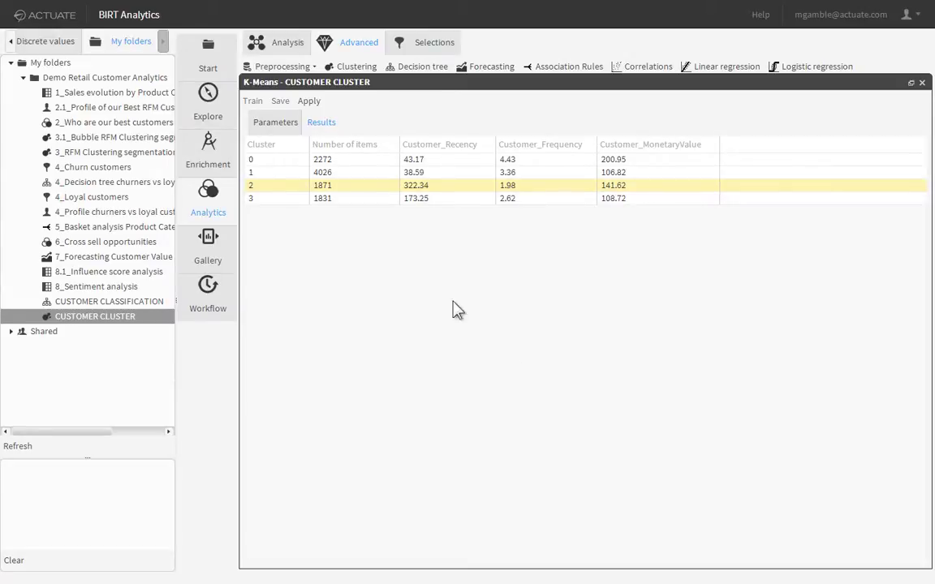
Apply the model to the Customer domain, writing results to a new 'CLIENT CLUSTER' column
click(309, 101)
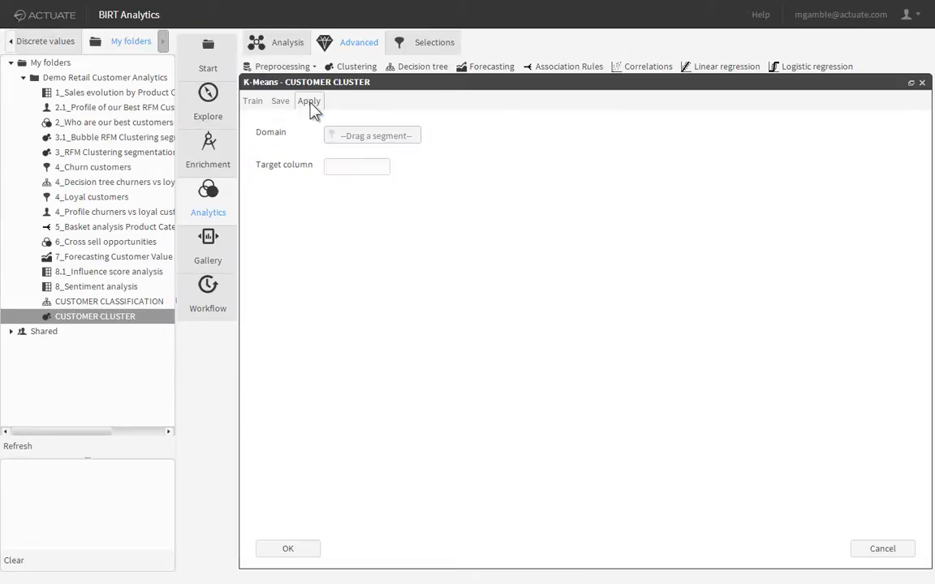
click(12, 43)
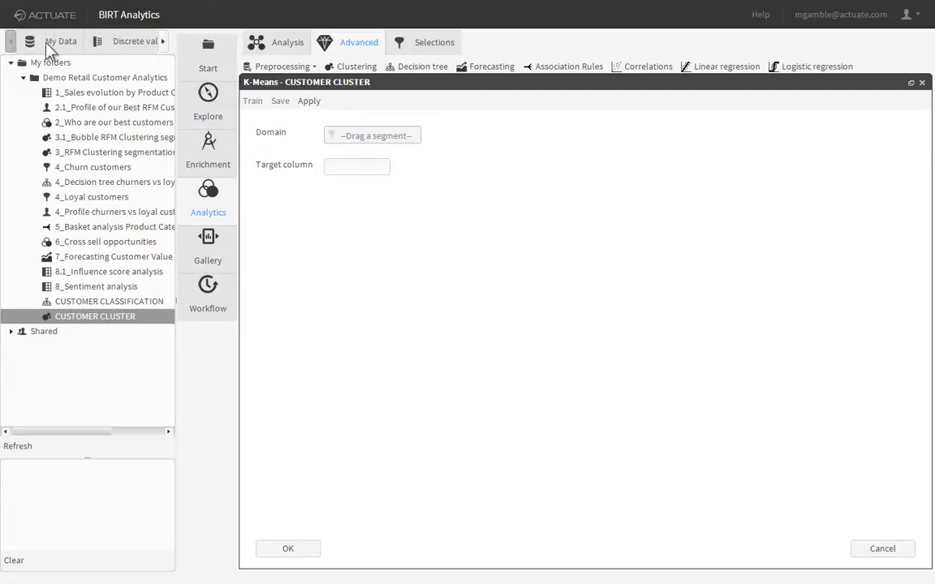
click(47, 45)
drag(46, 94, 367, 139)
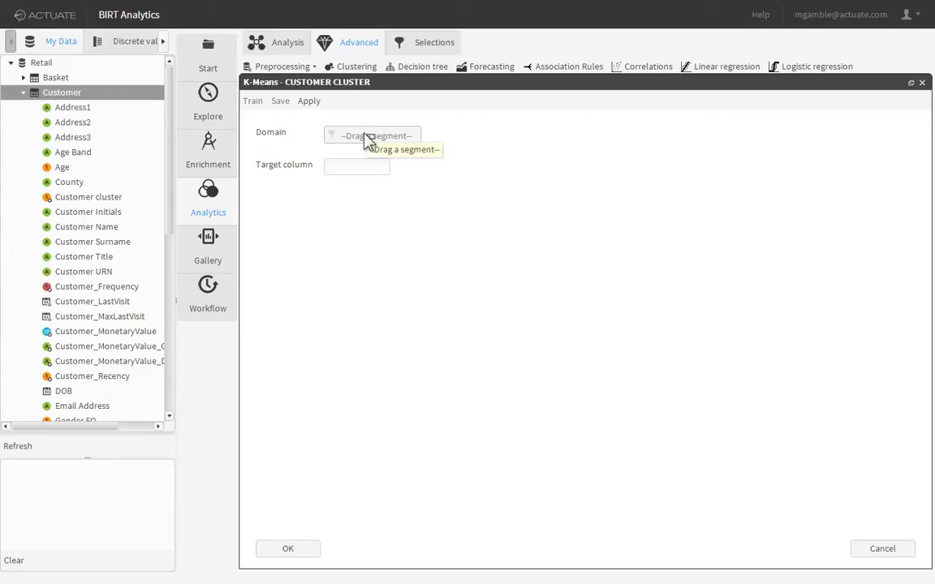
click(343, 167)
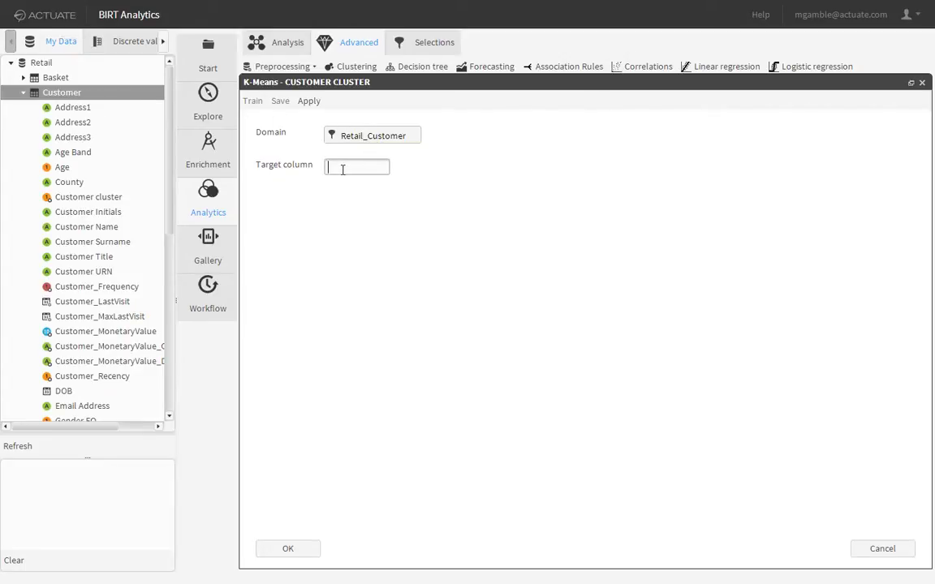
text(CLIENT)
text( CLUSTER)
click(302, 550)
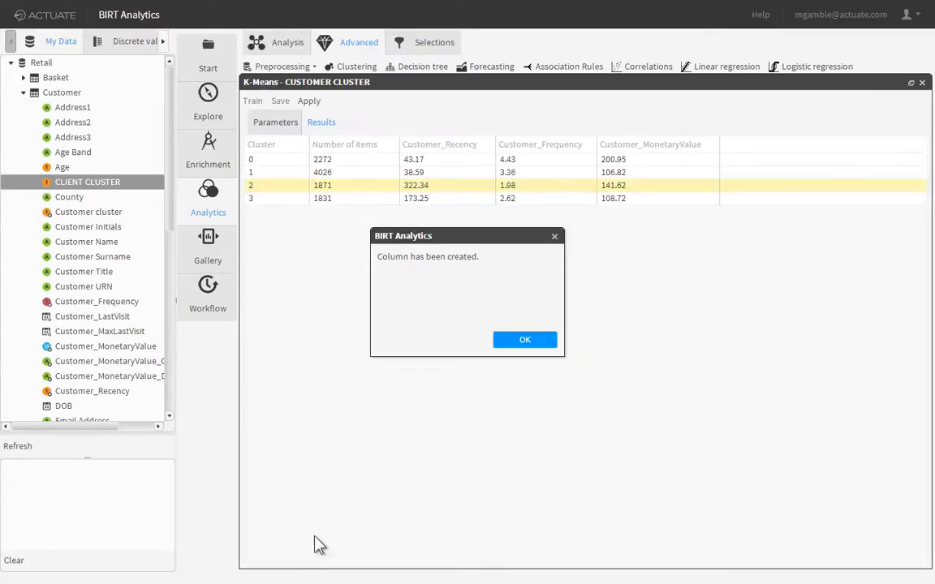
Dismiss the confirmation and list CLIENT CLUSTER's value counts (0: 226,708; 1: 367,798; 2: 163,251; 3: 186,897)
click(524, 340)
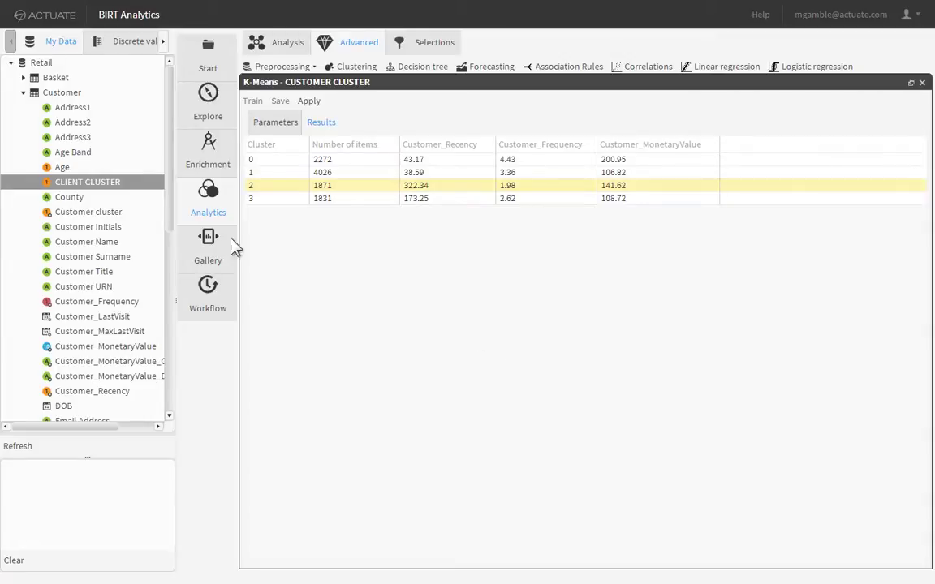
double_click(83, 183)
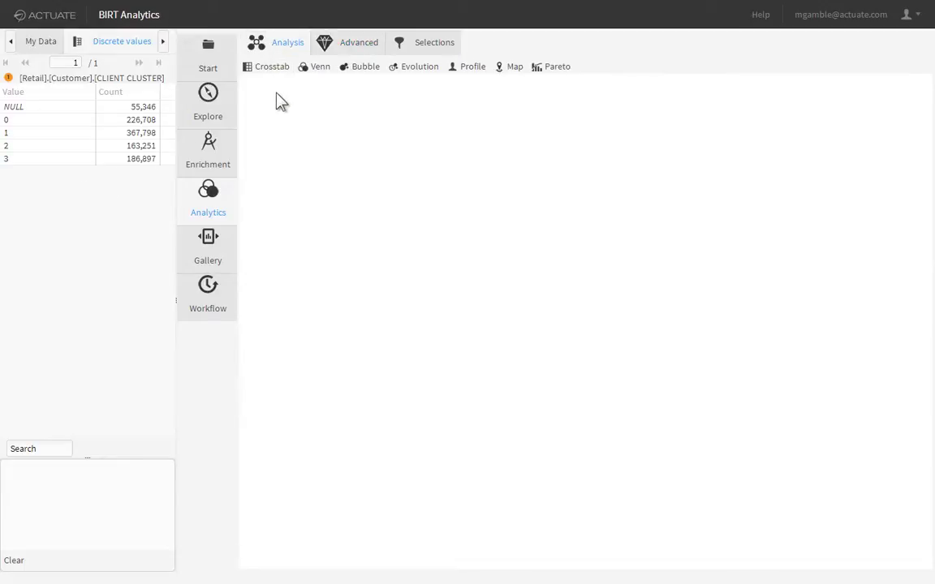
Create a Bubble analysis and place CLIENT CLUSTER in its Rows box
click(364, 71)
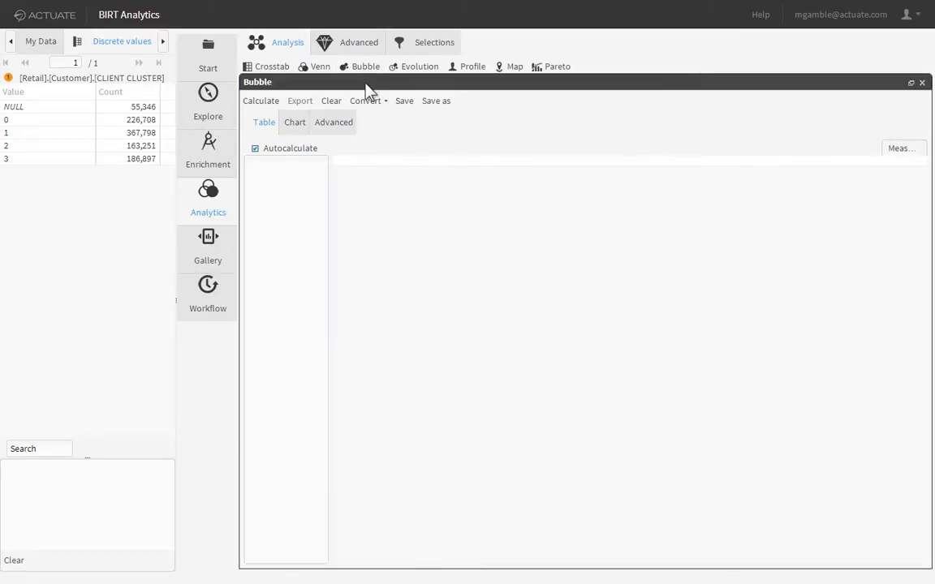
click(344, 134)
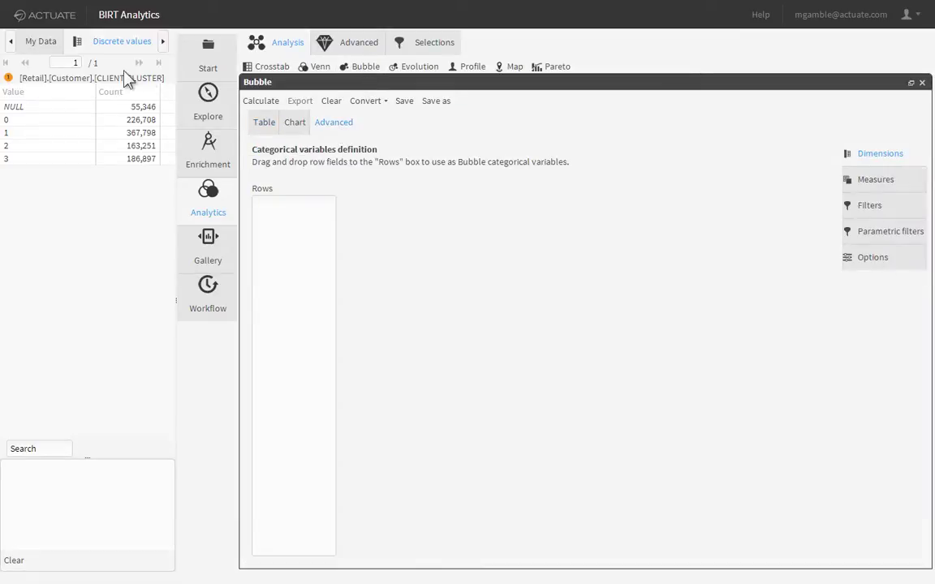
click(14, 44)
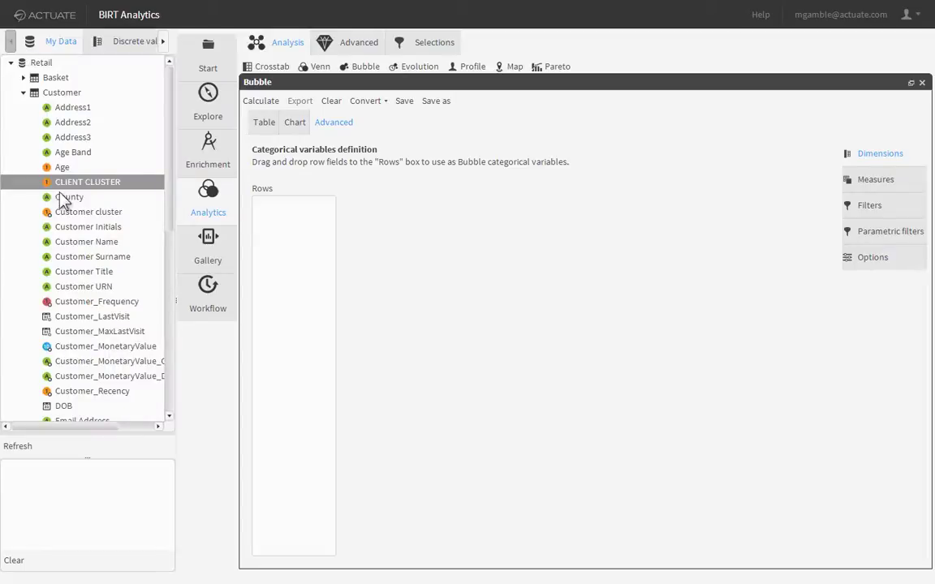
drag(71, 187, 298, 249)
Replace the Count measure with a Mean of Customer_Frequency aliased 'Mean(Customer_Frequency)'
click(879, 181)
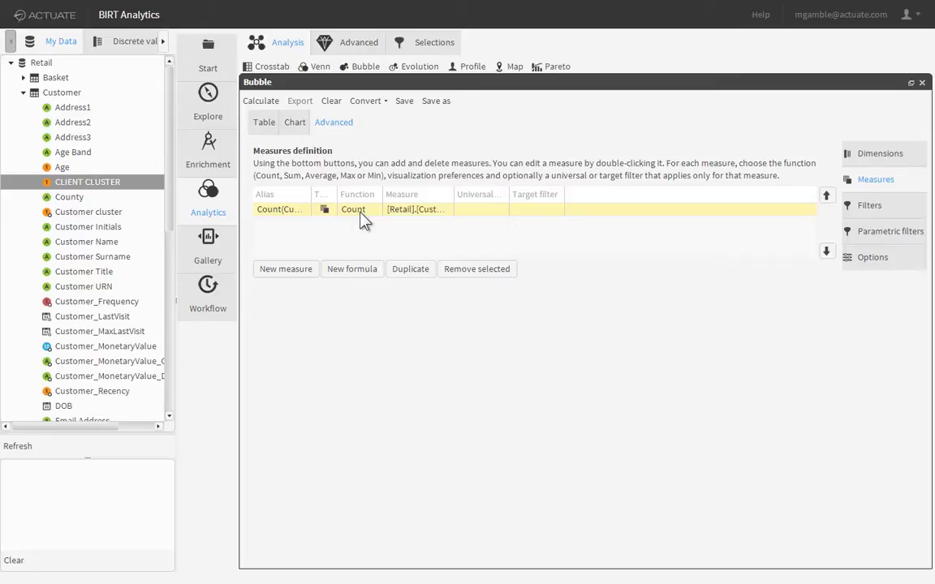
click(489, 272)
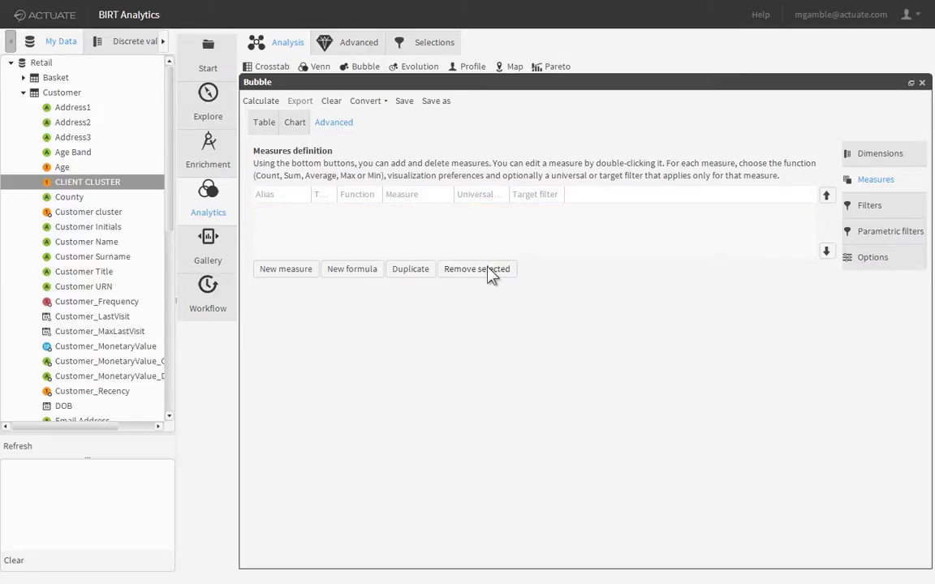
click(298, 270)
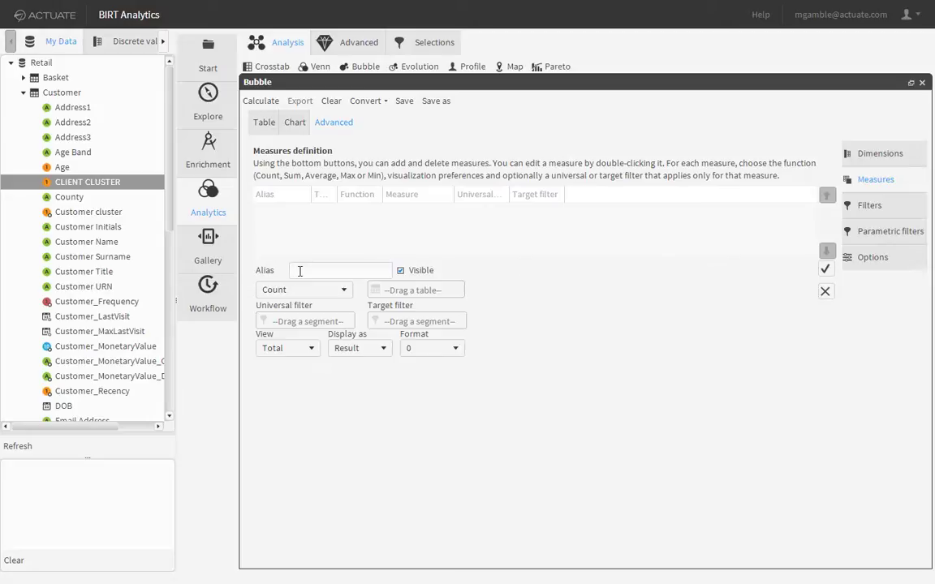
click(299, 271)
text(Mean()
text(Customer_)
text(Freque)
text(ncy))
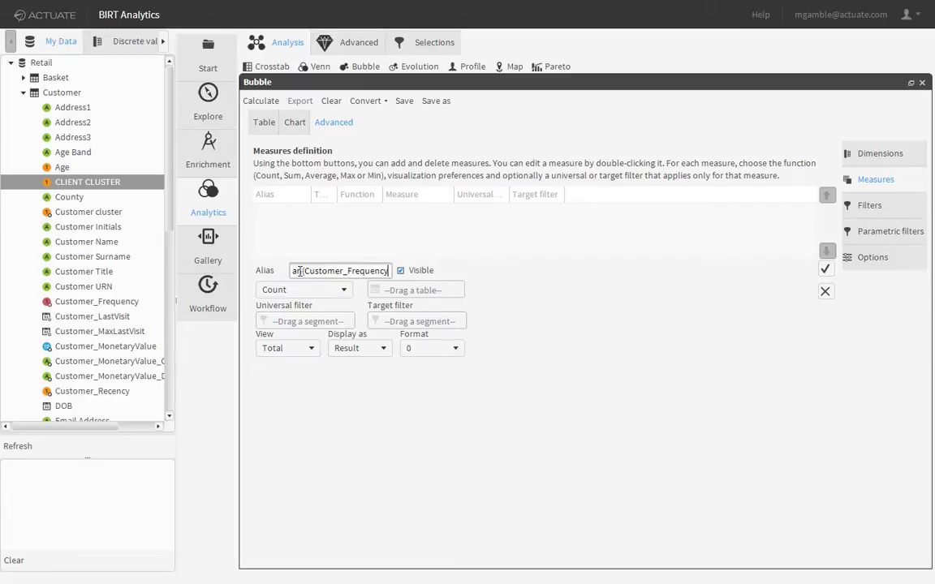
click(304, 292)
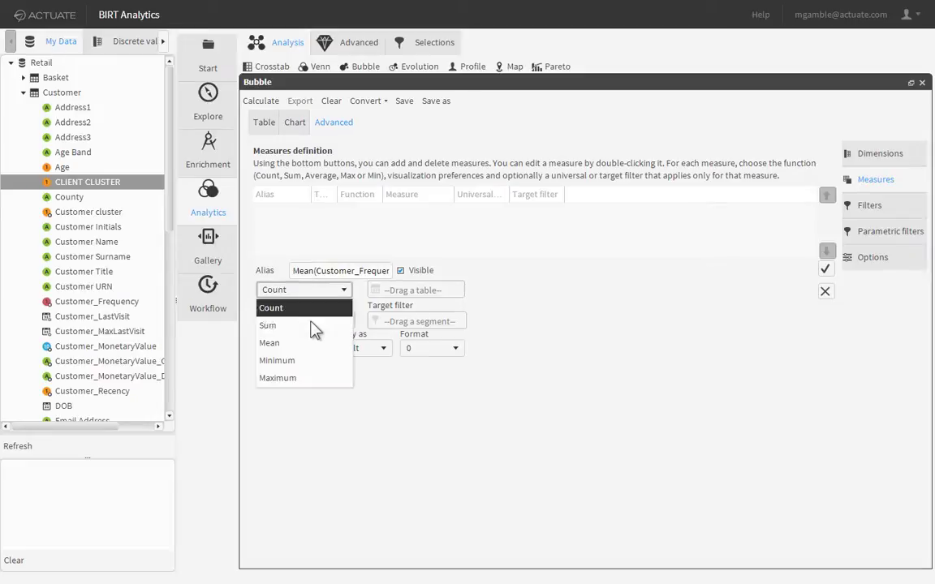
click(313, 343)
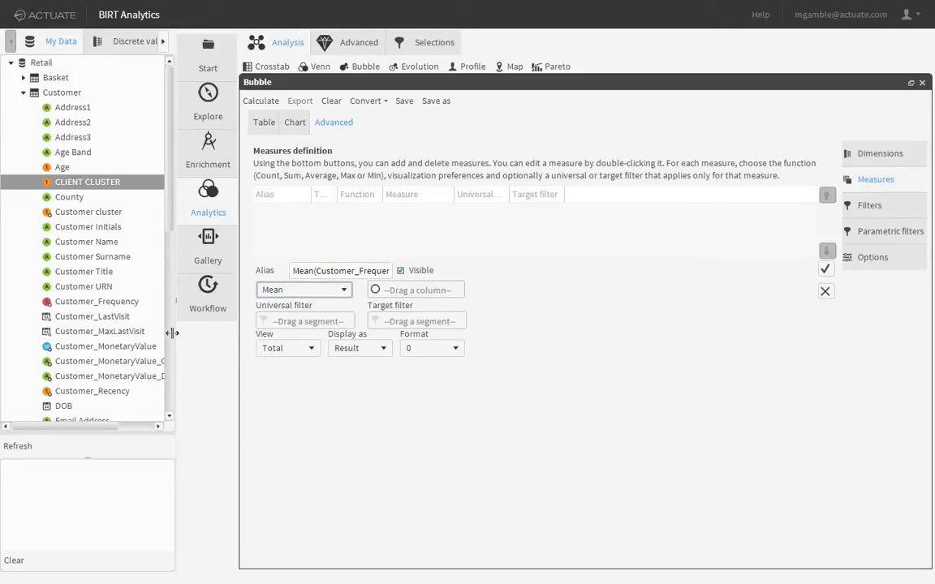
drag(93, 302, 401, 292)
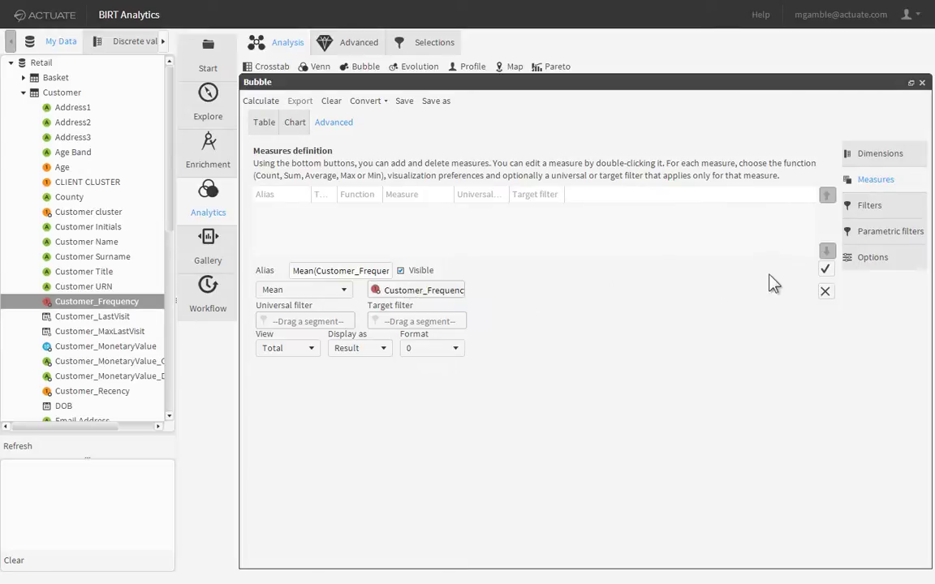
click(825, 271)
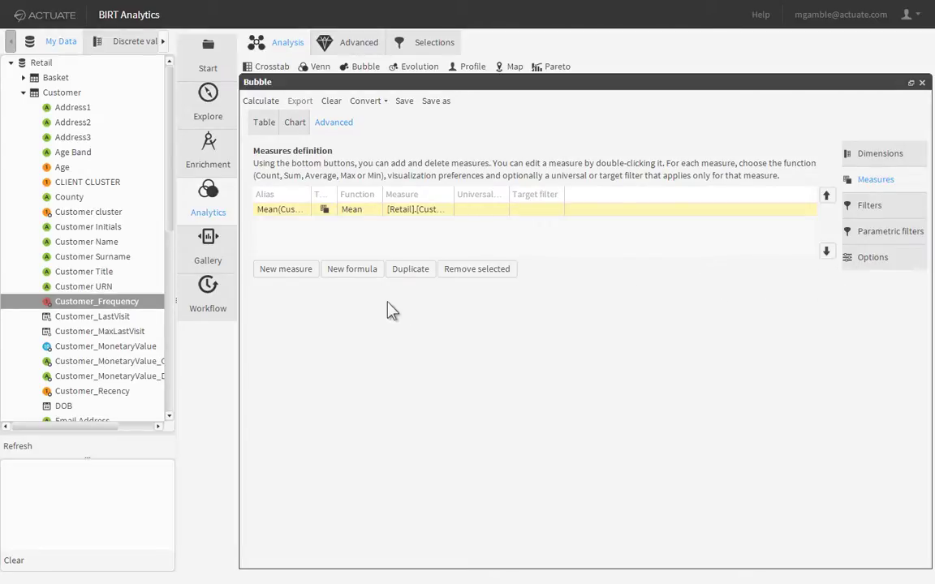
Add a Mean measure on Customer_MonetaryValue with a pasted alias
click(285, 268)
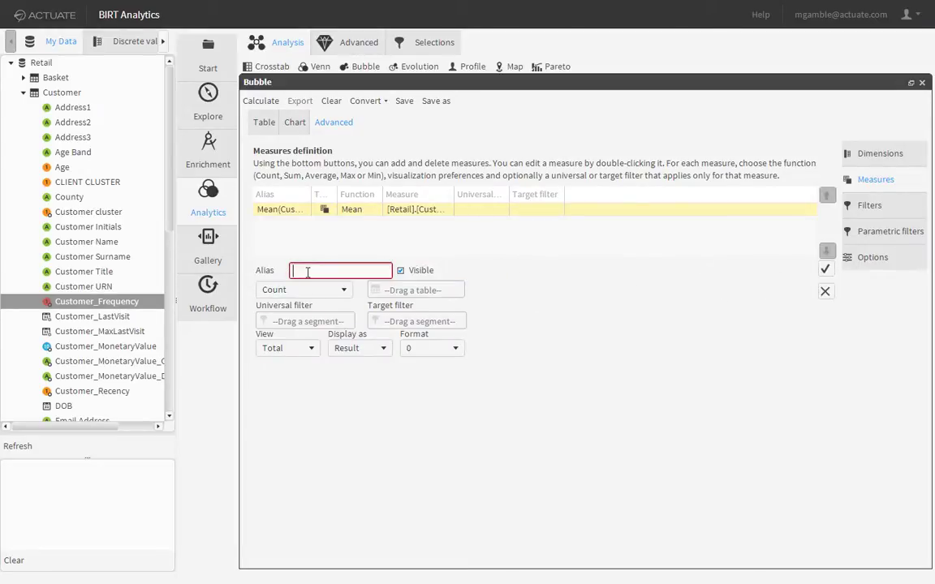
text(Mean(Customer_MonetaryValue))
key(Right)
key(Right)
key(Right)
key(Right)
key(Right)
key(Right)
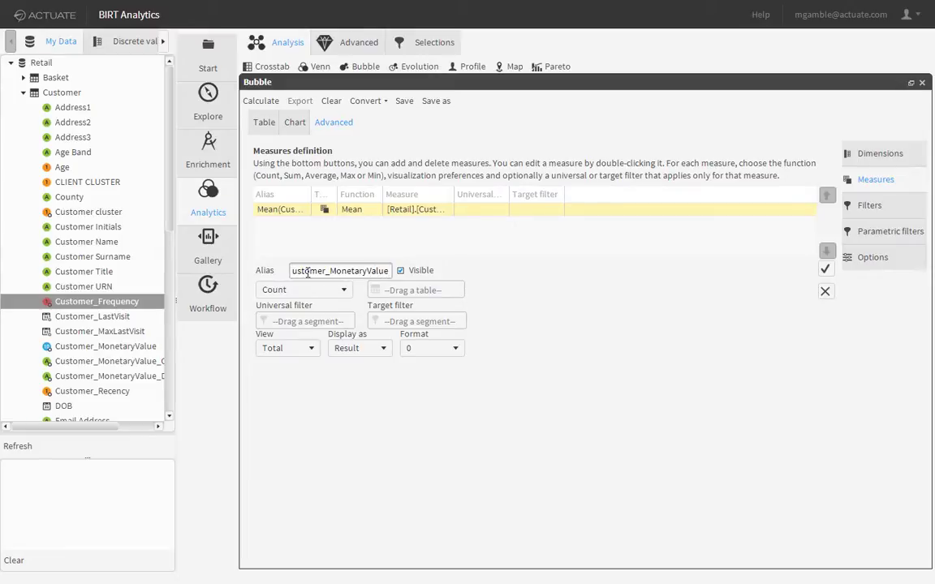
key(Right)
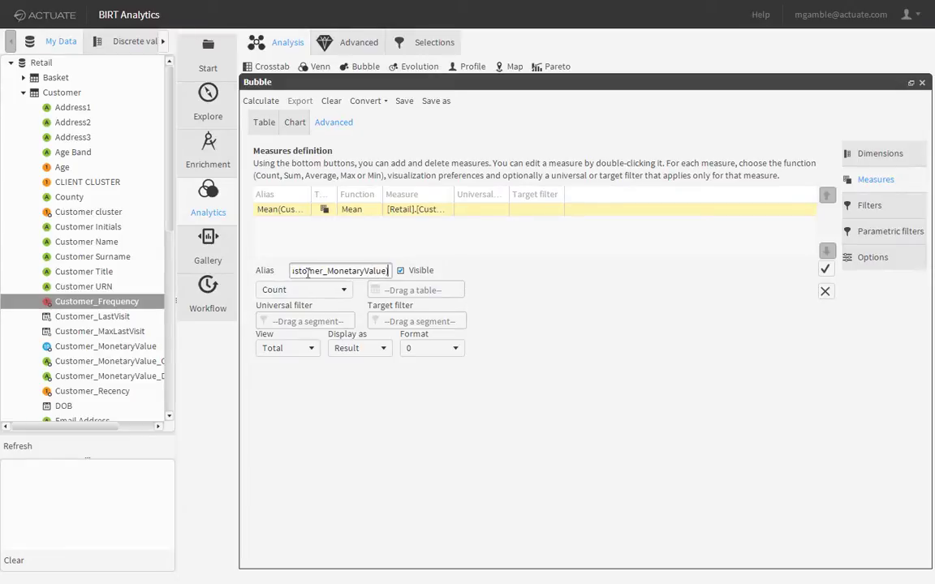
click(280, 290)
click(302, 343)
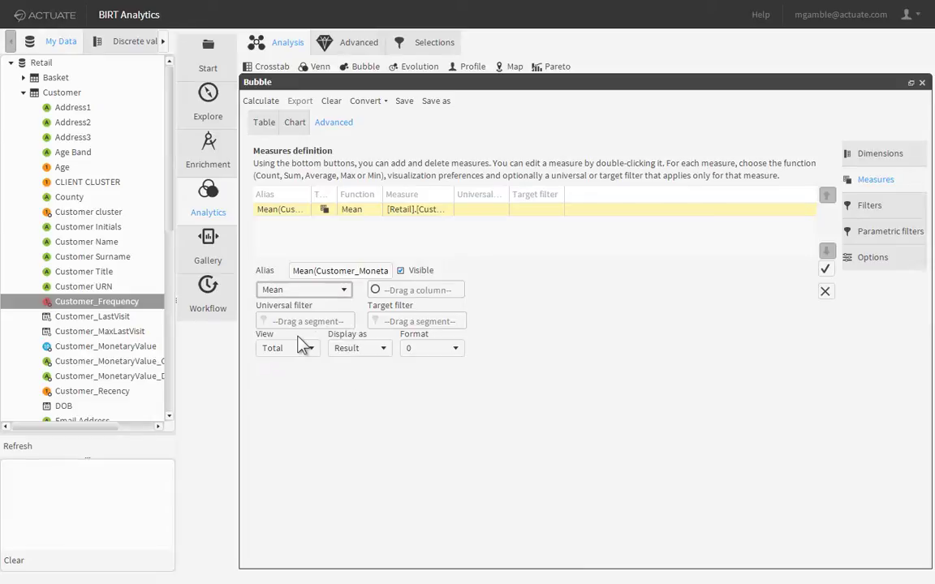
drag(121, 346, 417, 293)
click(829, 269)
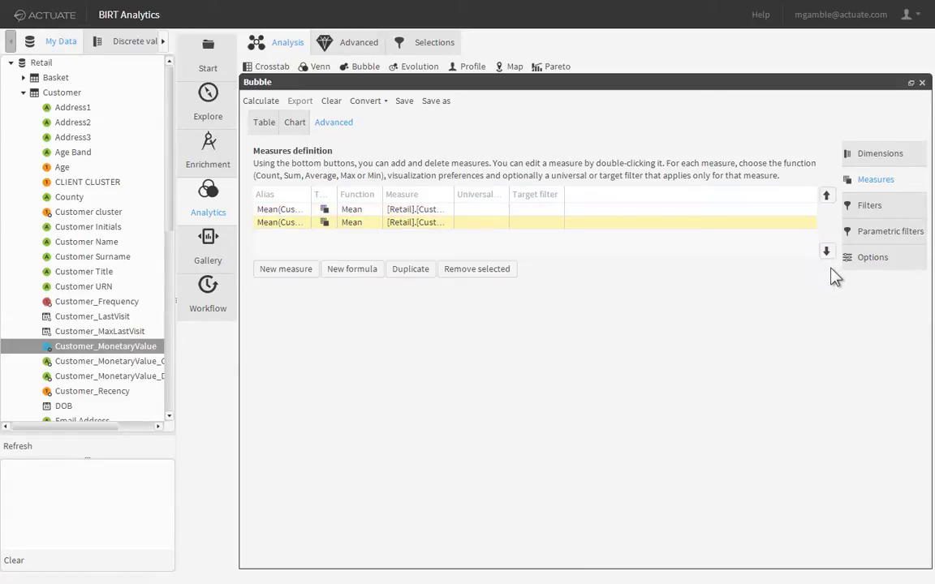
Add a Mean measure on Customer_Recency aliased 'Mean(Customer_Recency)'
click(285, 269)
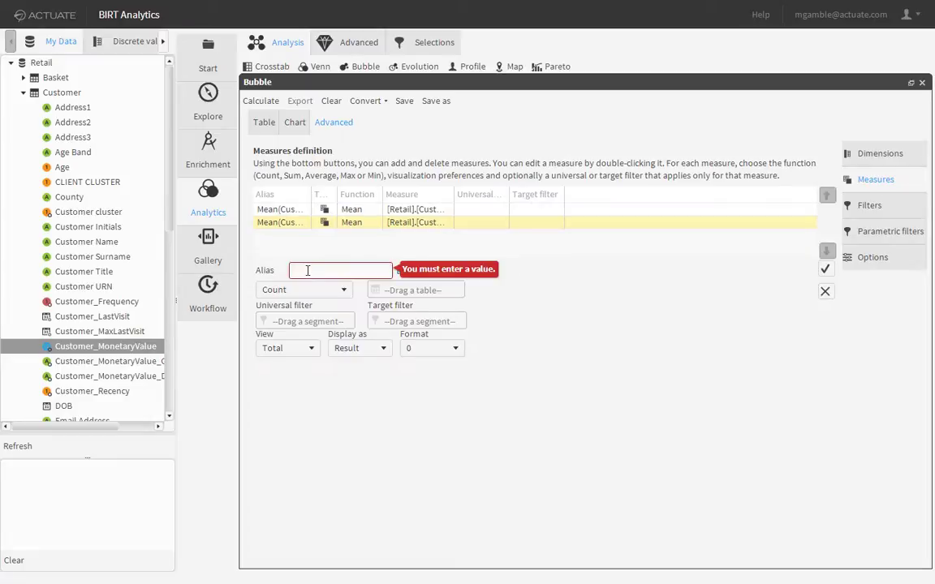
text(Mean(Customer_Recency))
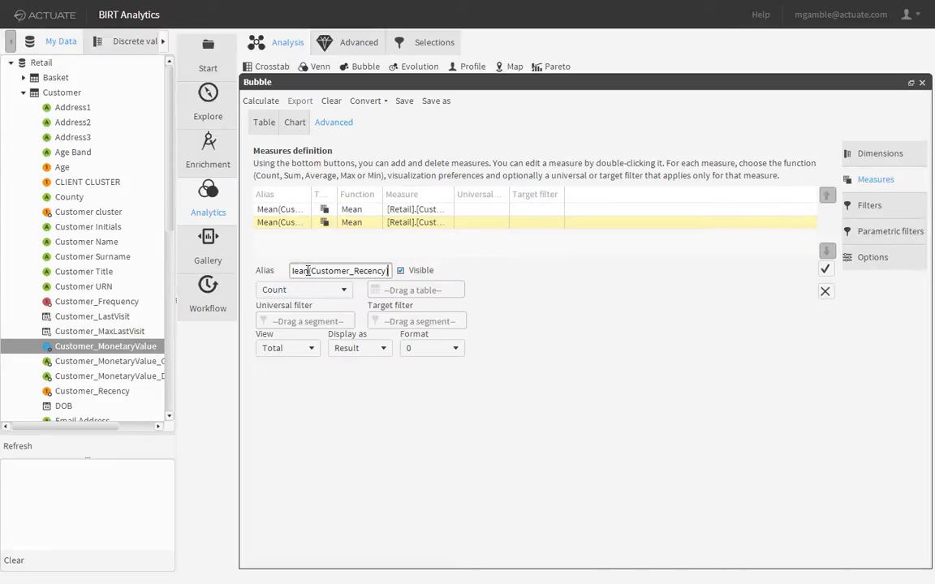
click(307, 290)
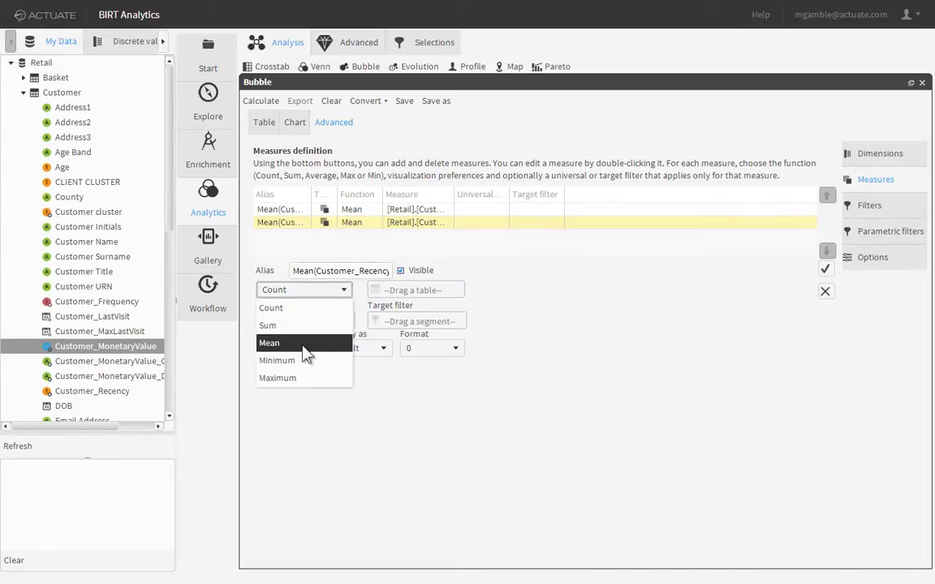
click(307, 343)
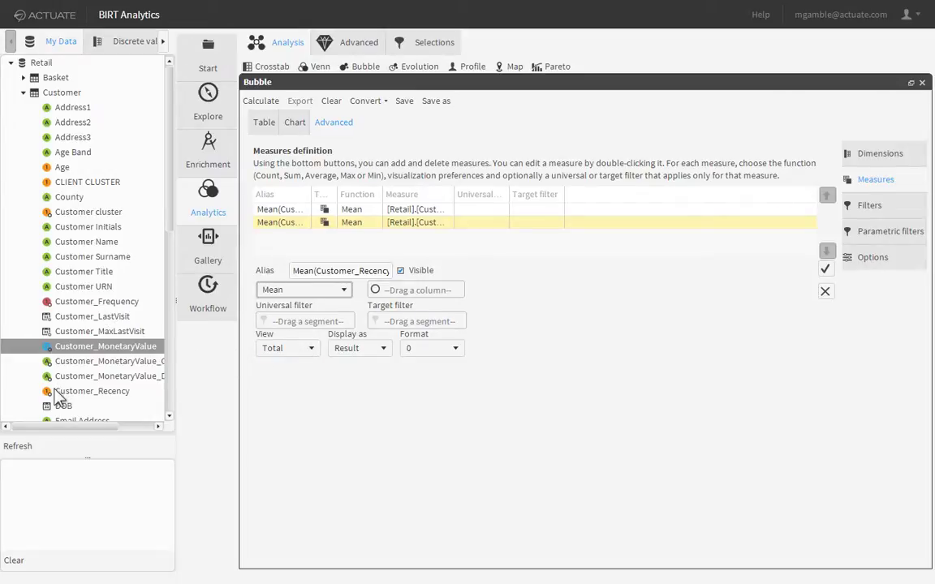
drag(81, 391, 449, 296)
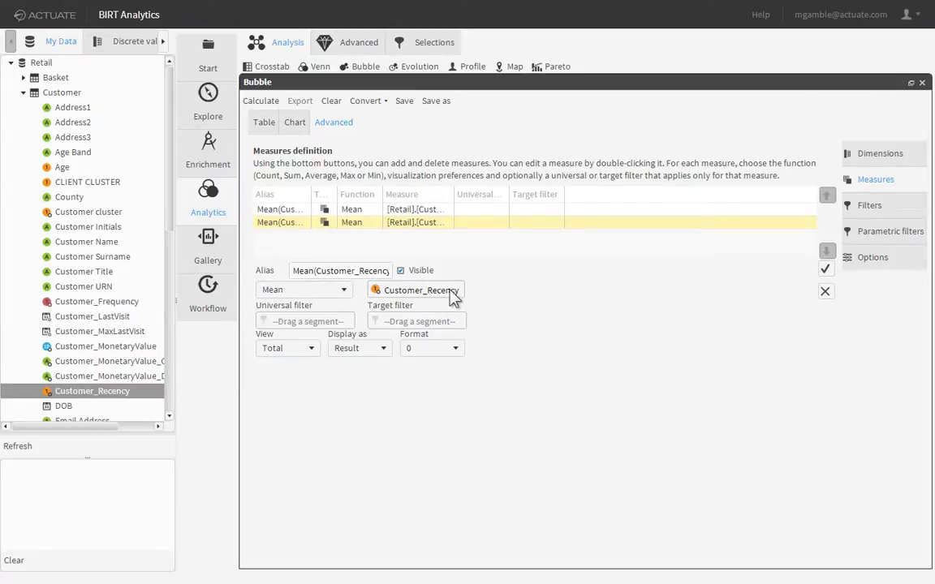
click(824, 269)
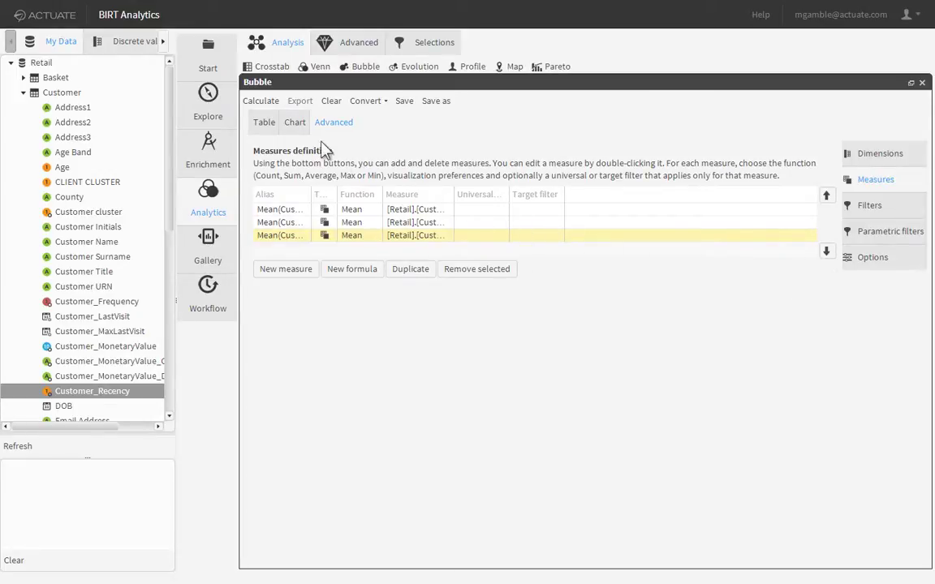
Calculate the analysis and inspect the bubble chart of clusters 0–3's mean RFM values
click(261, 101)
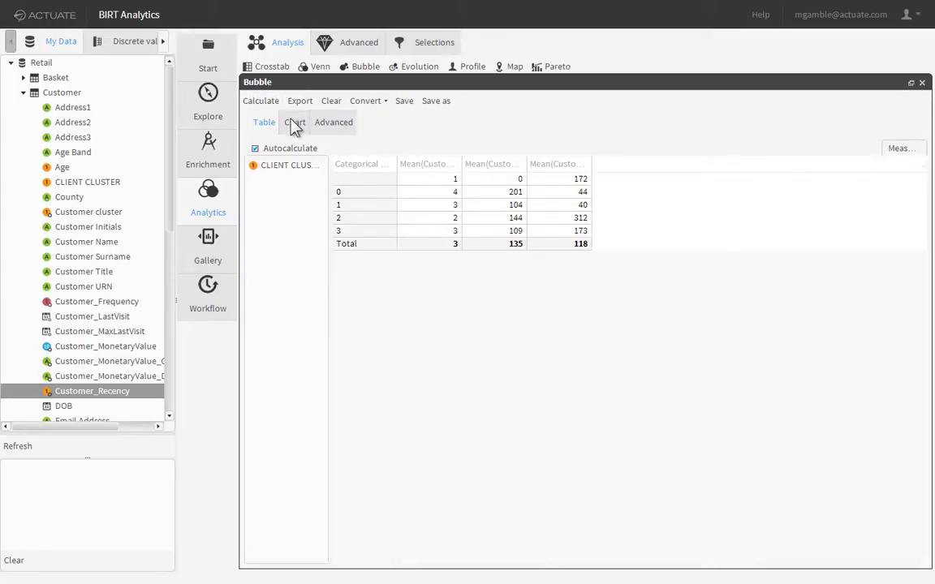
click(290, 122)
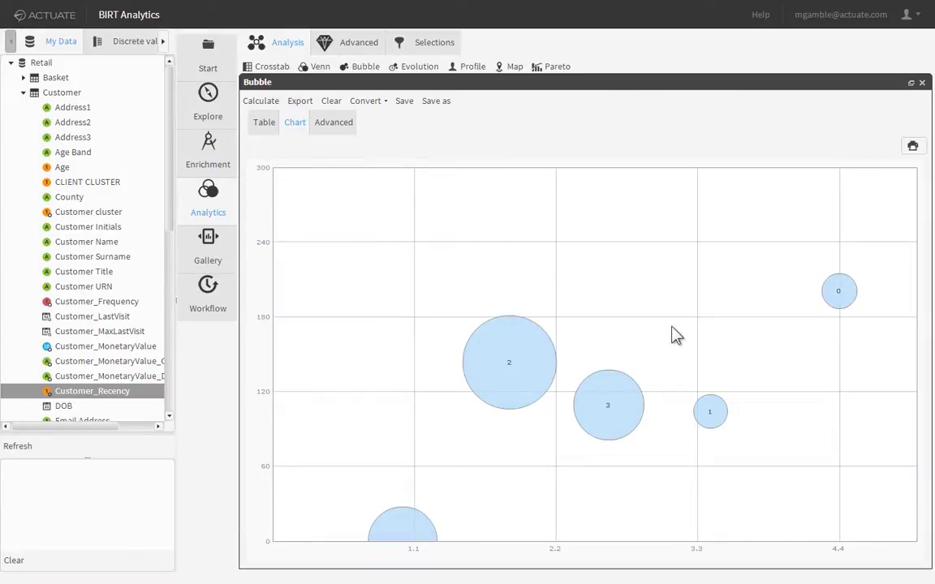
mouse_move(723, 428)
mouse_move(856, 291)
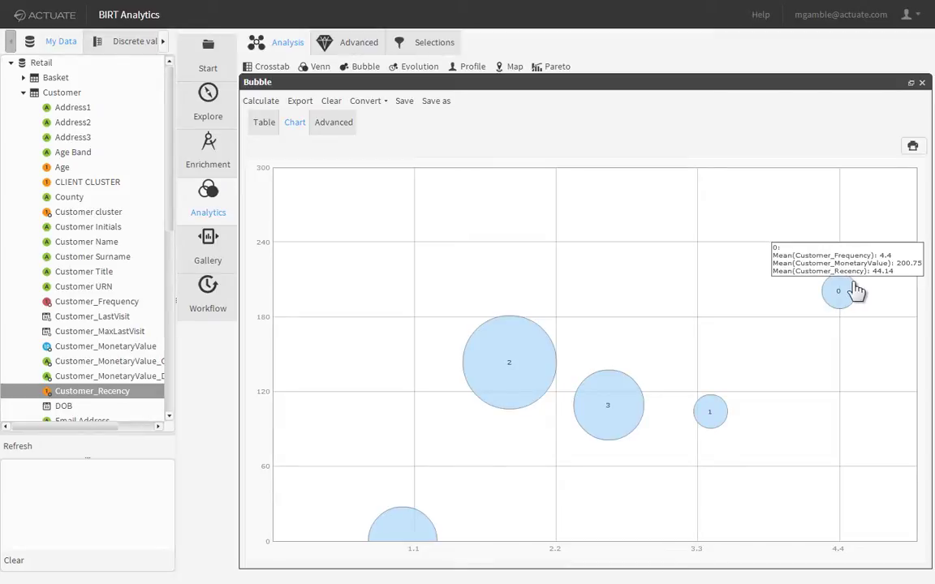